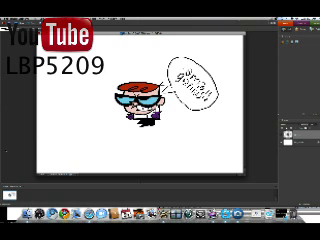
Close the cartoon drawing, then start a new document with its default name cleared.
key(super+w)
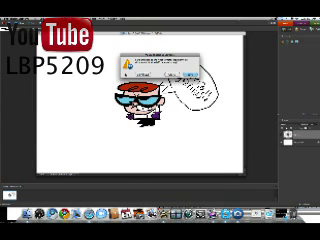
click(141, 74)
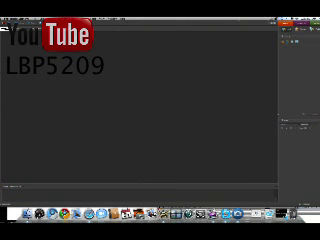
key(super+n)
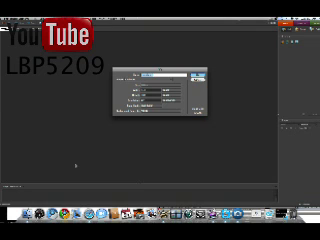
key(BackSpace)
Create the blank white document, then move its window to the centre and enlarge it.
click(197, 76)
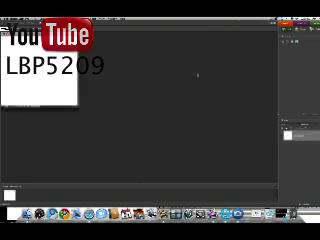
drag(45, 20, 130, 62)
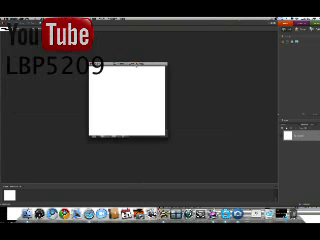
drag(164, 135, 251, 183)
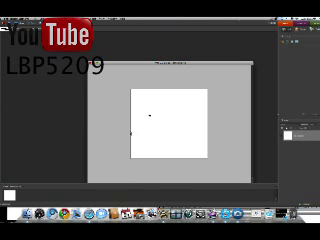
Brush the floor's horizontal top edge and eight wavy vertical strokes beneath it.
drag(131, 135, 207, 135)
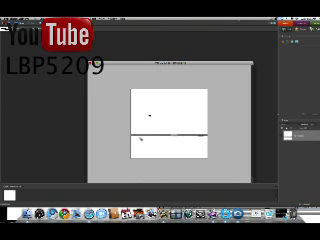
drag(144, 136, 151, 158)
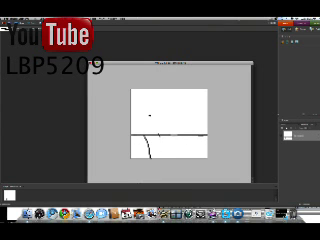
drag(156, 136, 161, 160)
drag(166, 137, 169, 156)
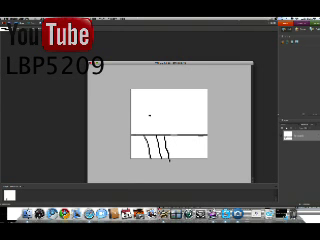
drag(175, 137, 179, 160)
drag(182, 137, 183, 154)
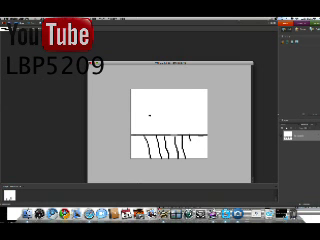
mouse_move(190, 135)
mouse_down()
mouse_move(190, 146)
mouse_move(197, 140)
mouse_move(199, 157)
mouse_up()
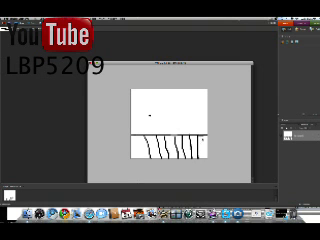
drag(203, 137, 204, 156)
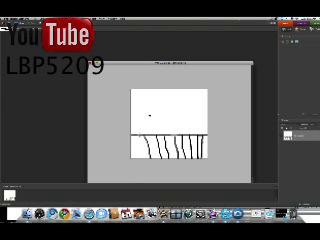
drag(140, 136, 138, 157)
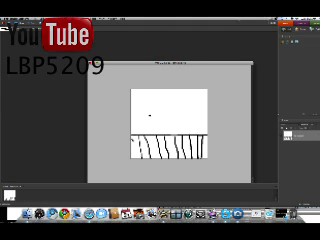
Brush four horizontal strokes across the vertical lines to form the grid.
drag(161, 139, 206, 141)
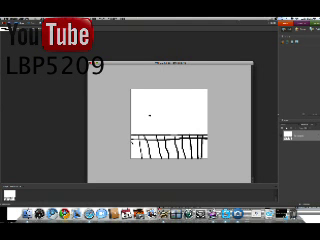
drag(140, 143, 186, 146)
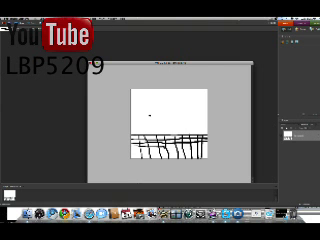
drag(157, 147, 173, 149)
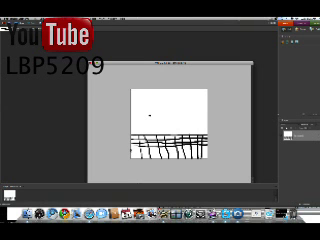
drag(127, 150, 208, 150)
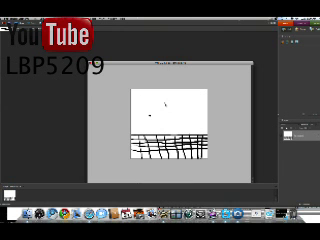
Brush the stick figure's round head above the floor and undo a stray mark beside it.
mouse_move(177, 102)
mouse_down()
mouse_move(170, 101)
mouse_move(178, 115)
mouse_move(179, 104)
mouse_move(172, 126)
mouse_move(179, 126)
mouse_move(175, 132)
mouse_up()
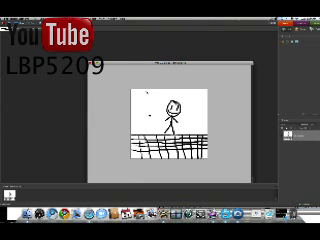
drag(146, 110, 150, 116)
key(ctrl+z)
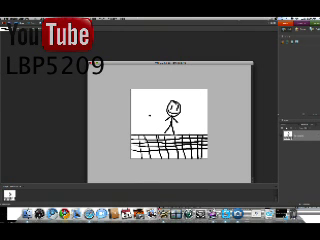